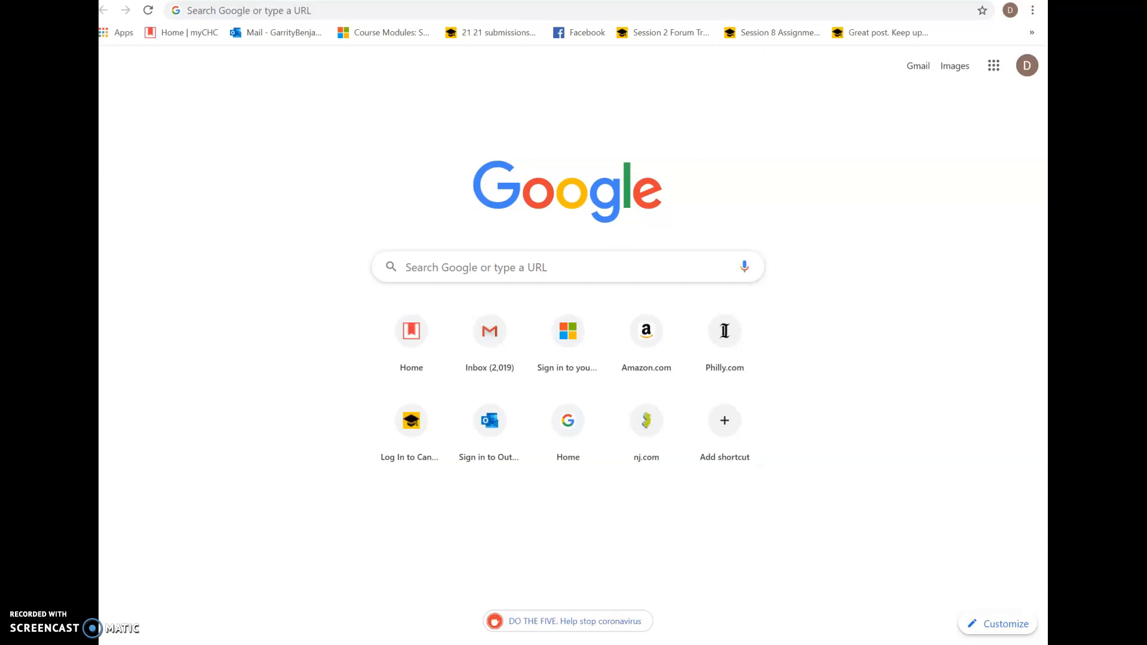
Download Greensboro Assault Data.xlsx from the course's Week Nine Crime Mapping module and open it in Excel.
left_click(161, 1)
left_click_drag(1042, 107, 1047, 158)
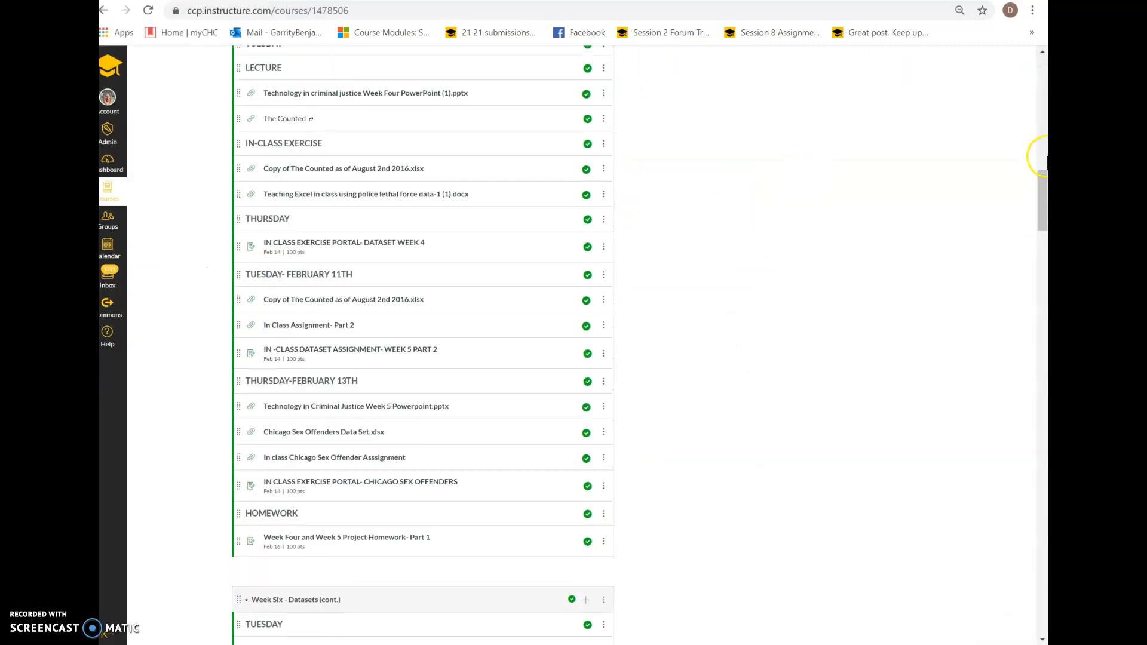
left_click(1045, 294)
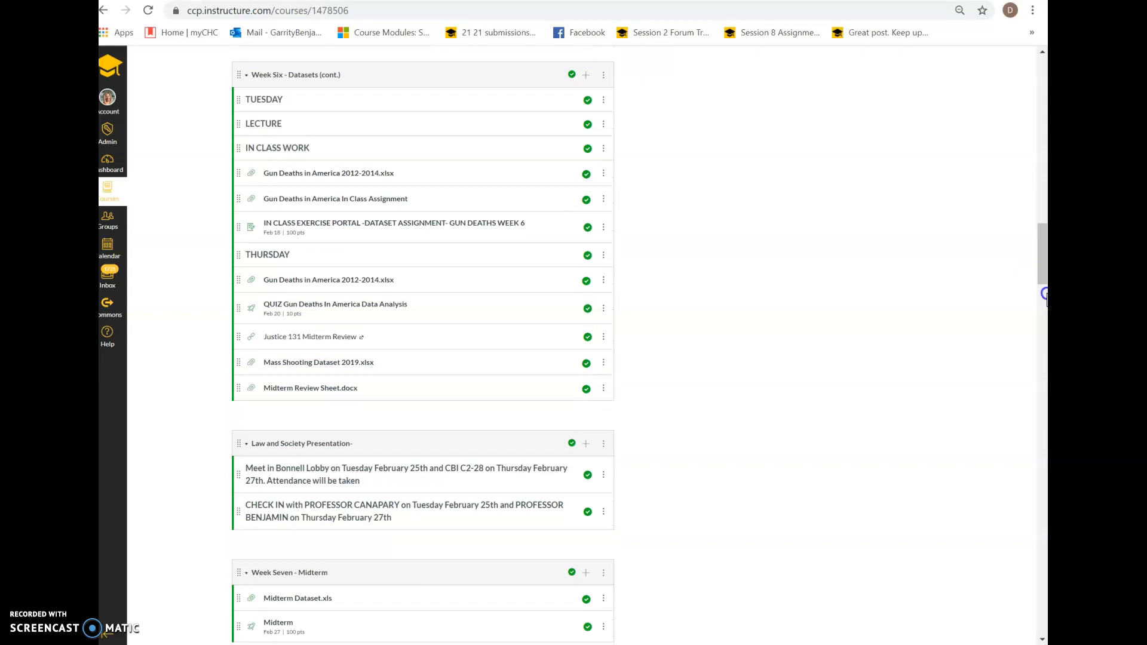
scroll(1045, 294, "down", 3)
left_click_drag(1046, 299, 1044, 362)
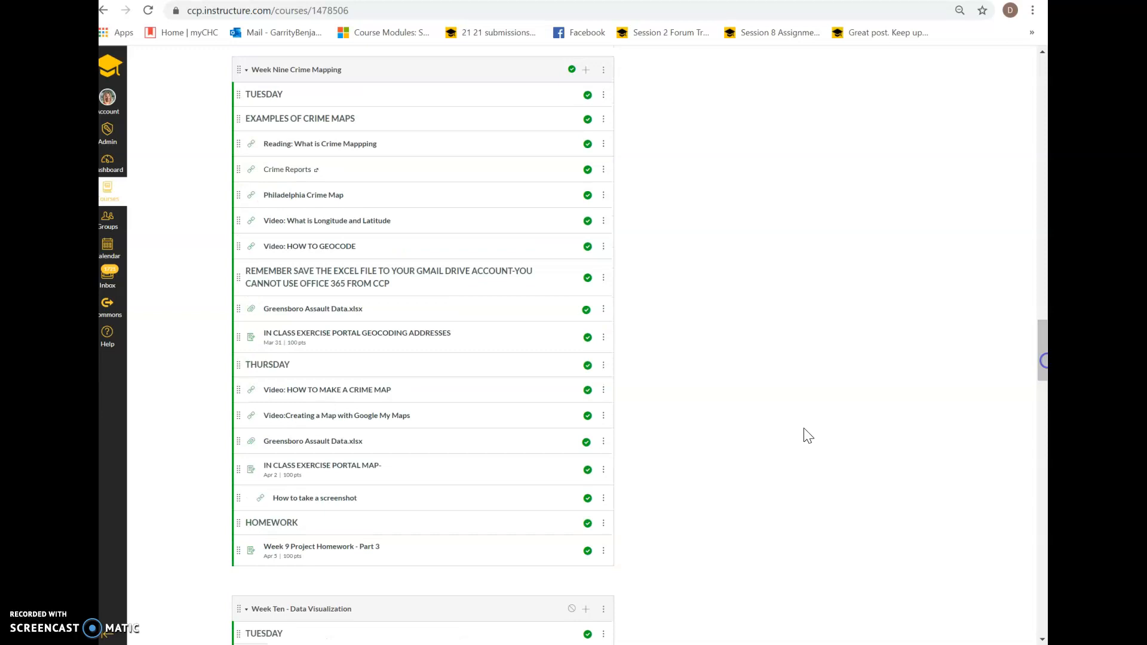
left_click(332, 310)
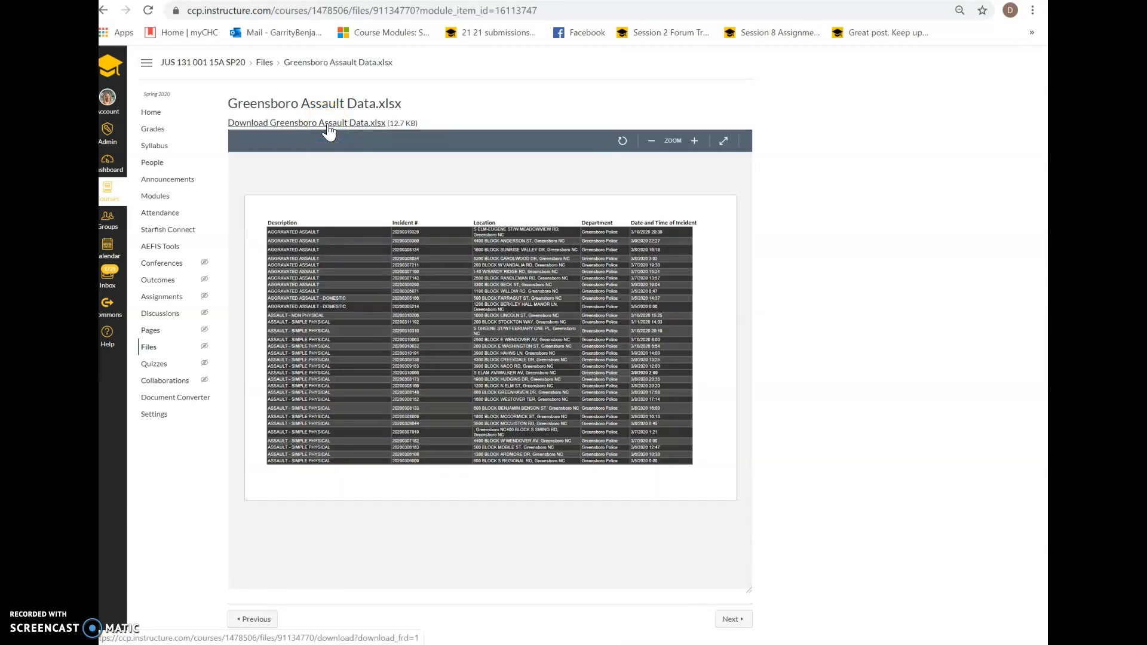
left_click(329, 124)
left_click(182, 636)
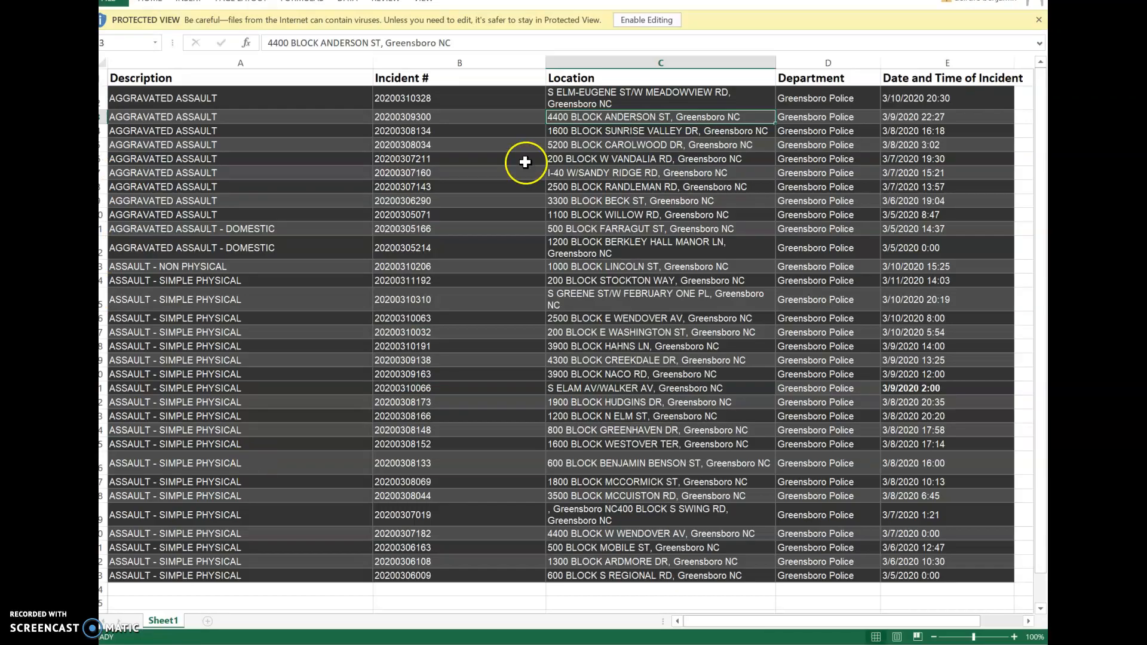
Enable editing in the downloaded Greensboro Assault Data workbook and bring up its Save As options.
left_click(652, 19)
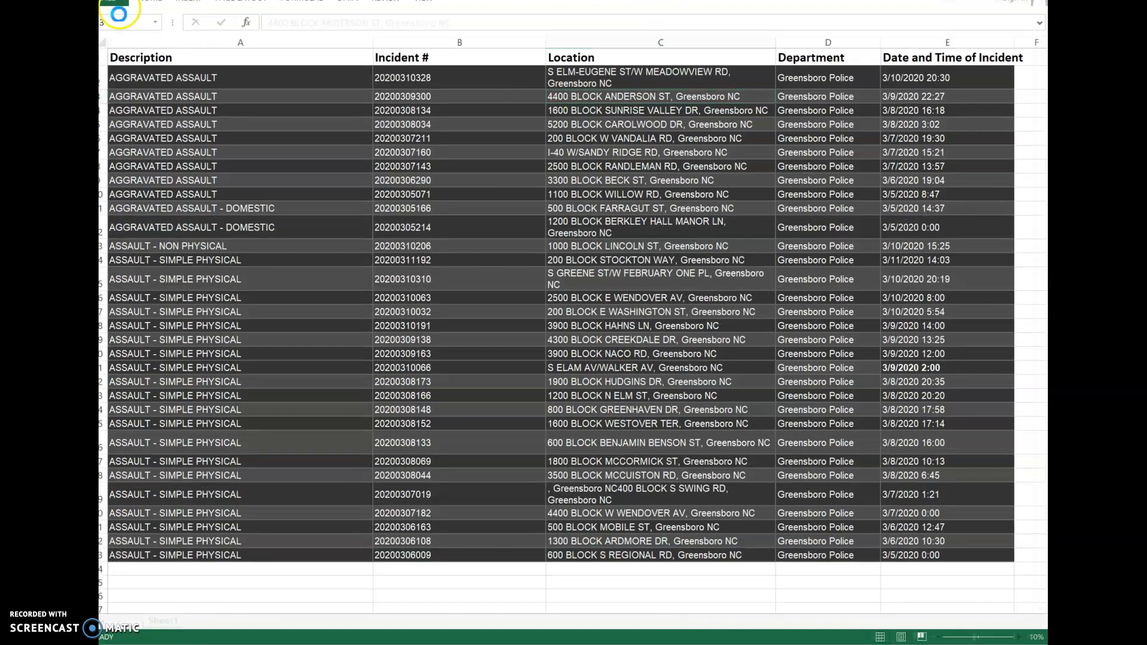
left_click(117, 10)
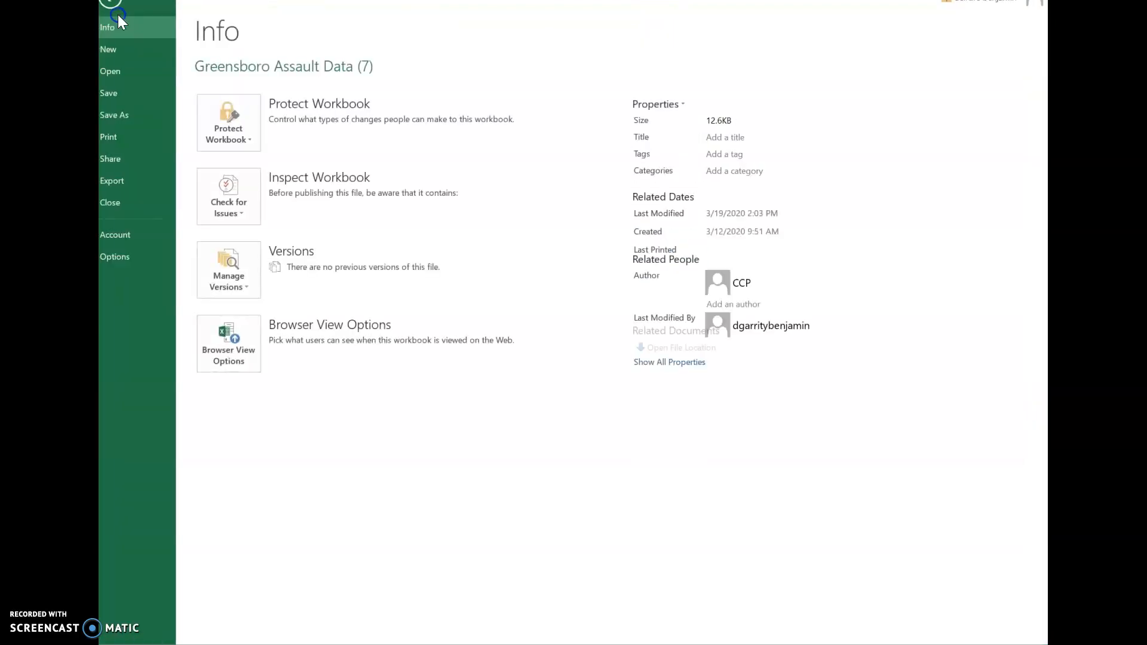
left_click(120, 124)
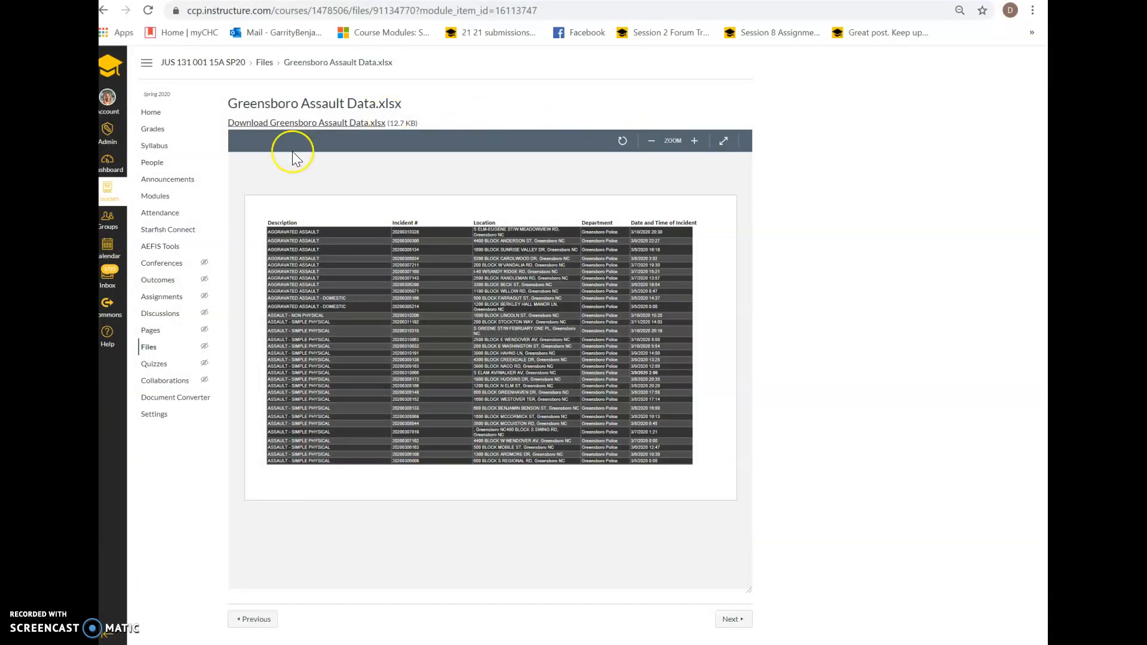
Switch to Google Drive in a new browser tab and create a blank Google Sheets spreadsheet.
key("ctrl+t")
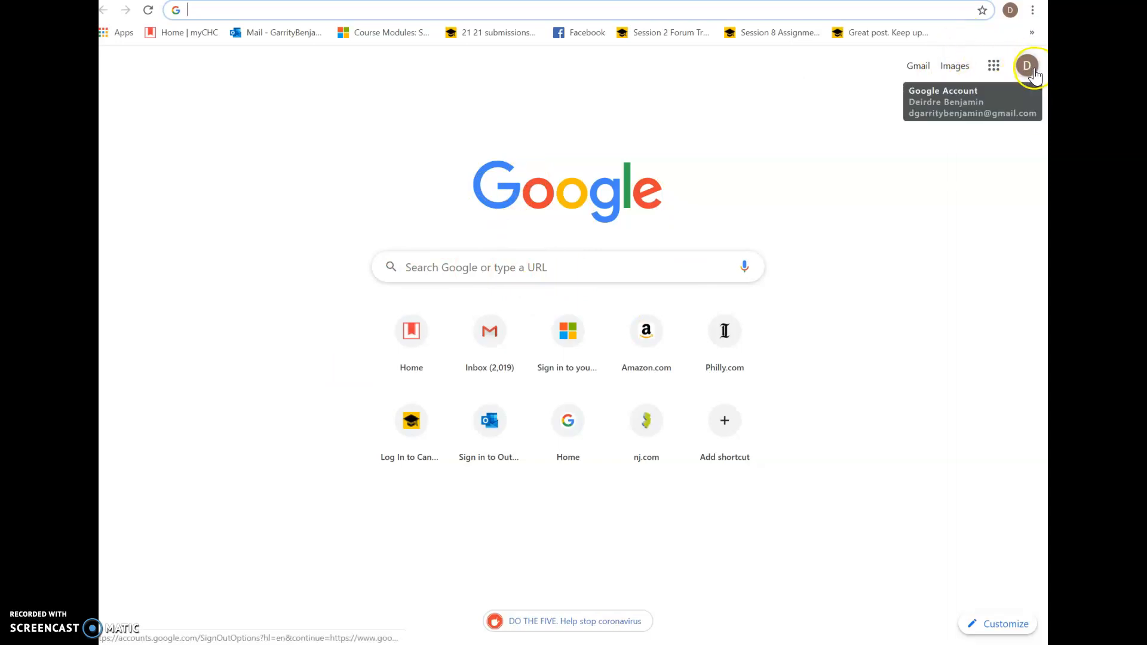
left_click(1002, 68)
left_click(930, 132)
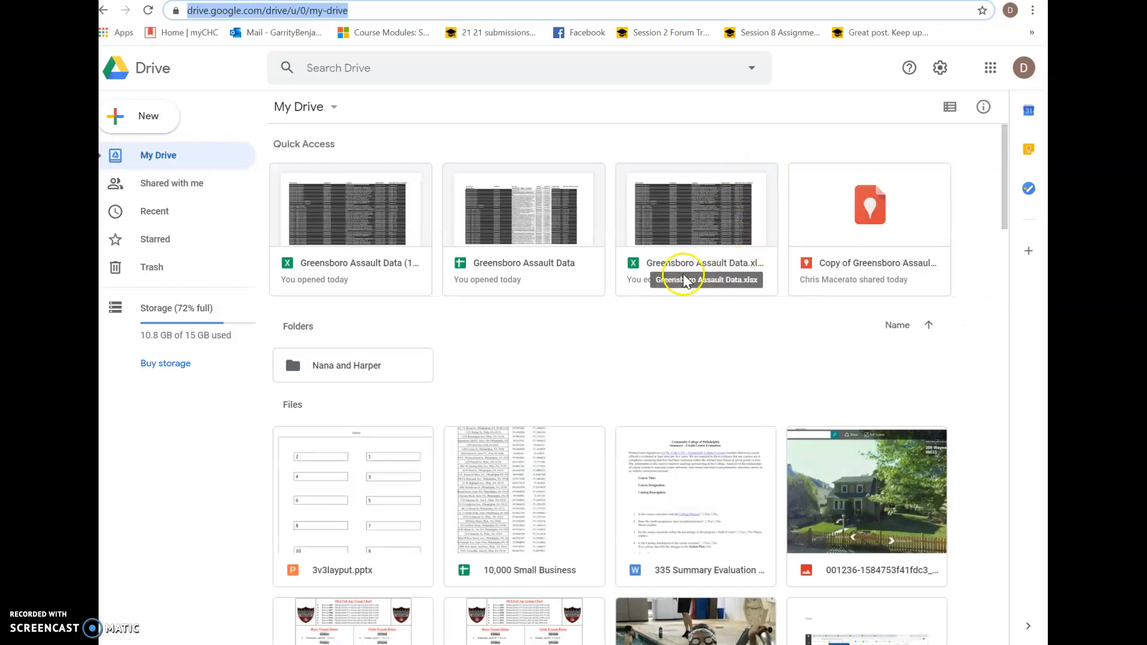
left_click(134, 122)
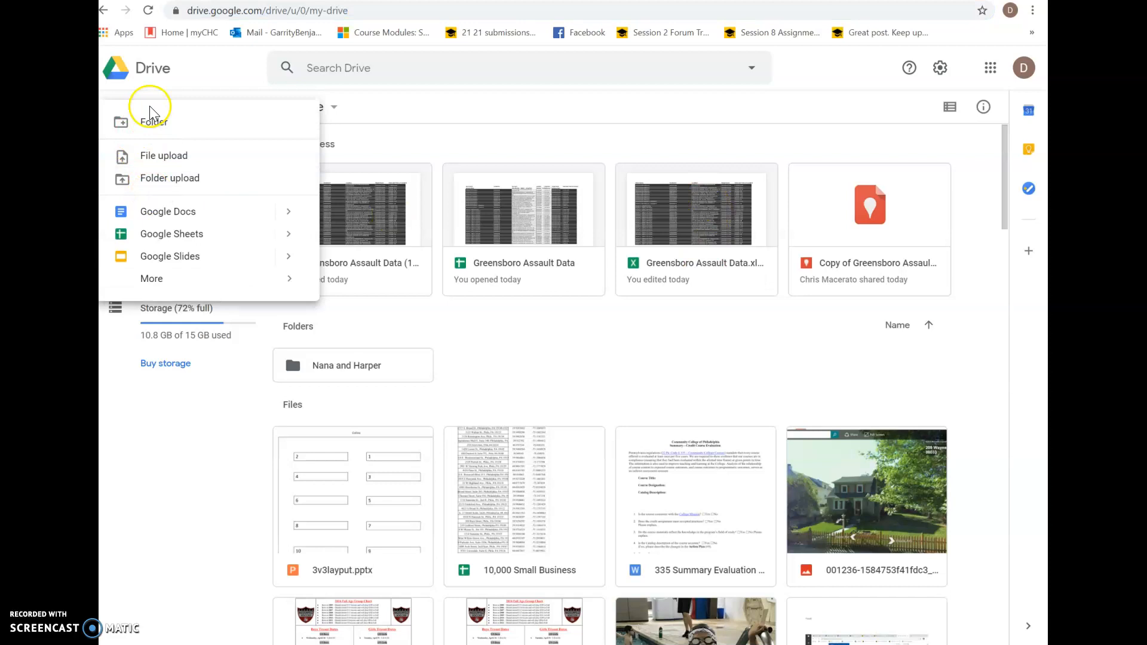
left_click(167, 236)
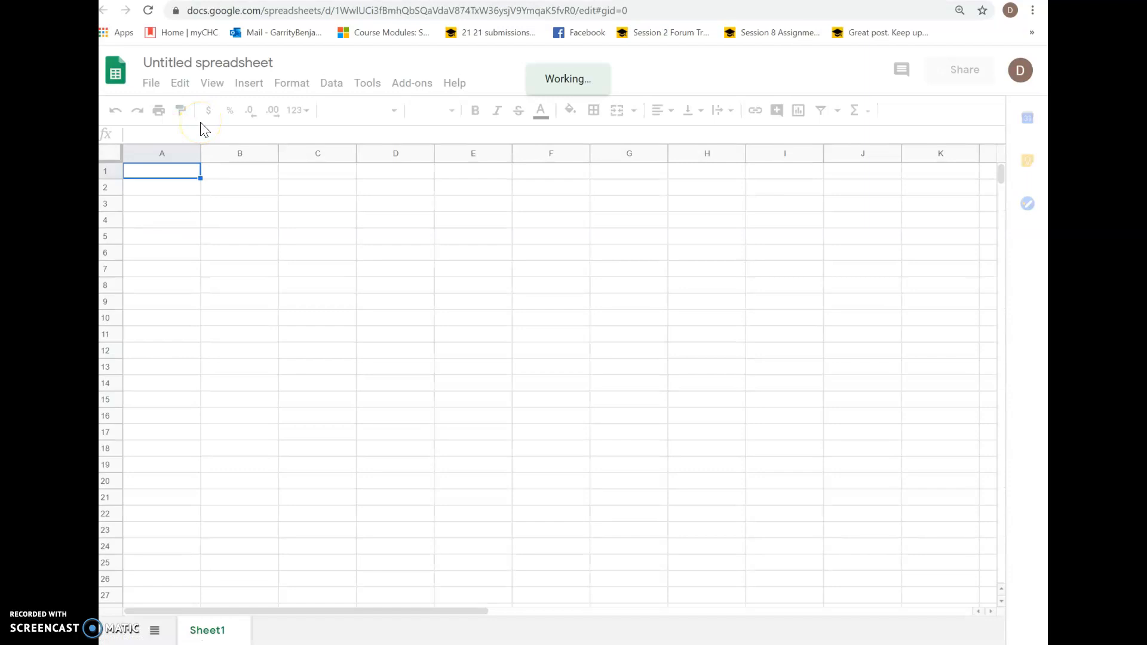
Import the Greensboro Assault Data file from the device's Promotion folder, using the Replace spreadsheet import location.
left_click(148, 85)
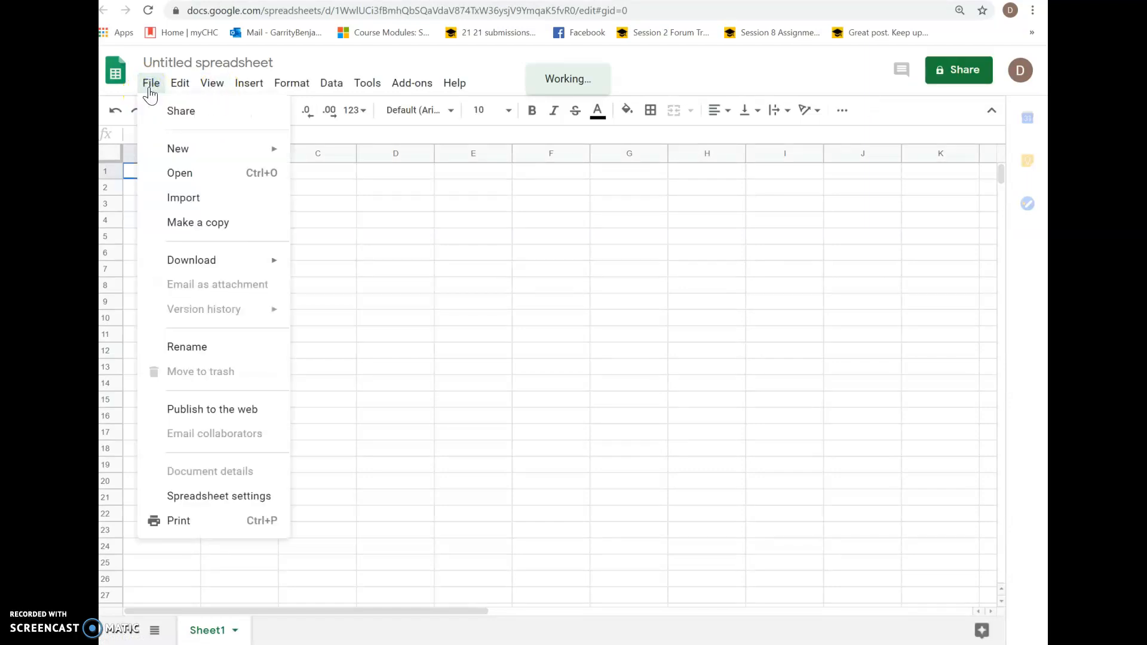
left_click(185, 192)
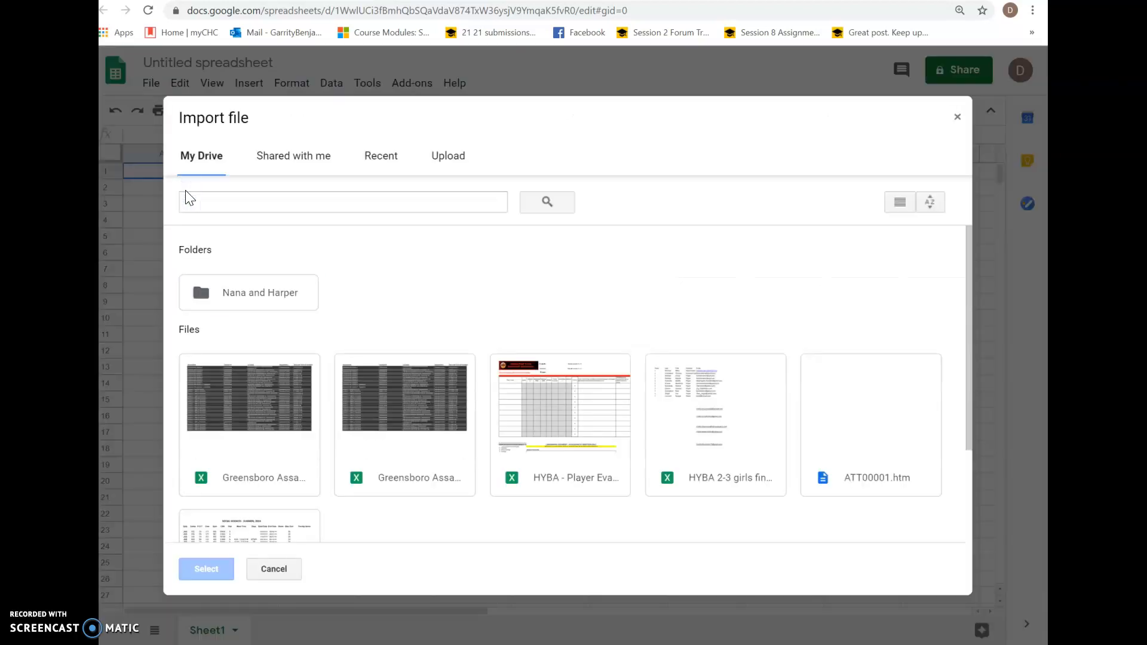
left_click(443, 159)
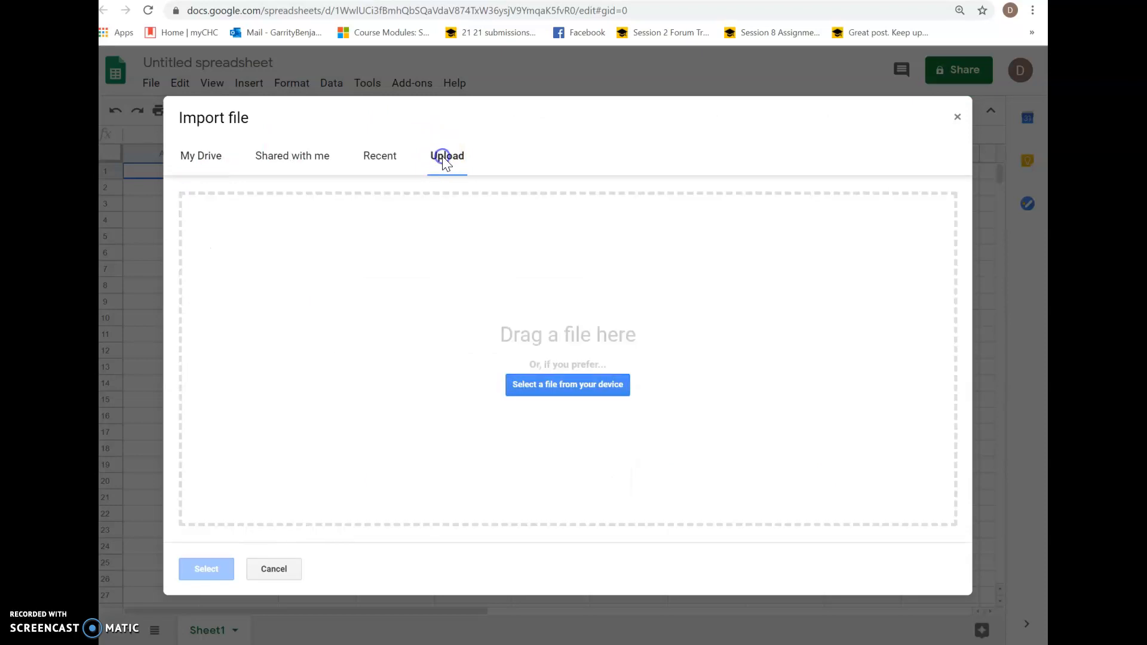
left_click(555, 391)
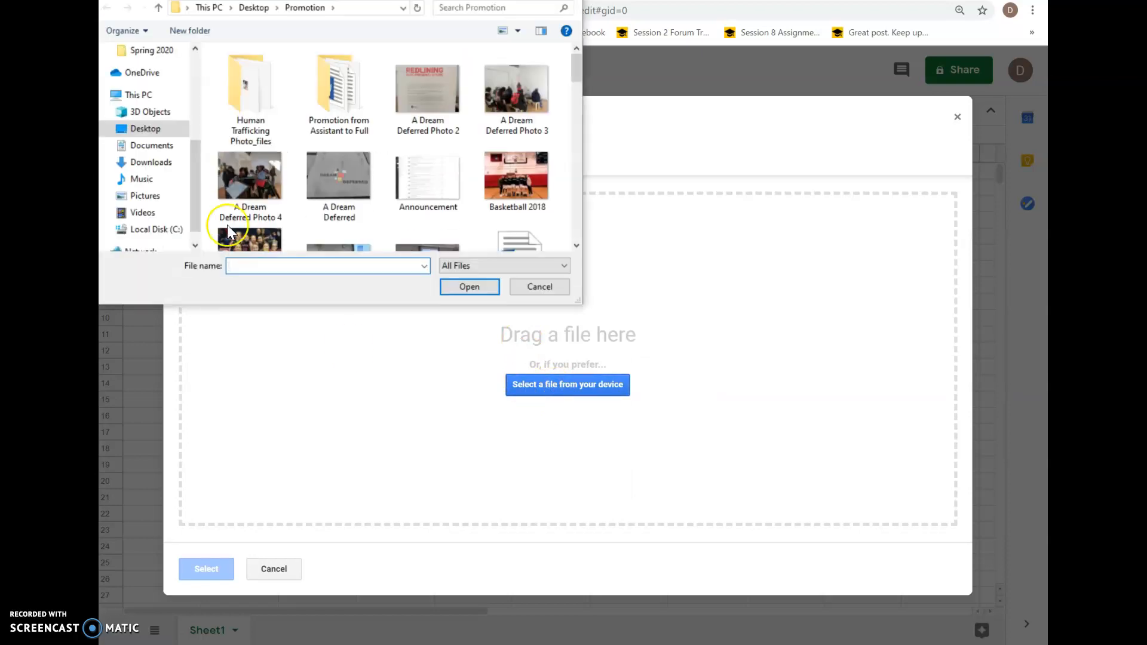
left_click_drag(577, 67, 581, 146)
left_click(443, 98)
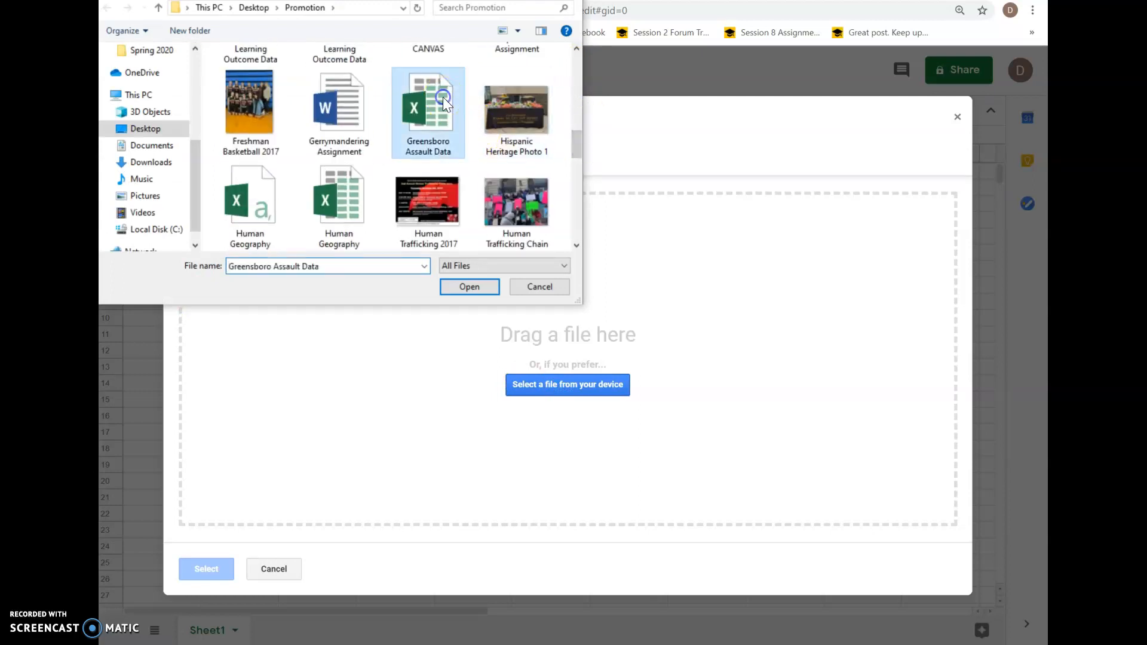
left_click(474, 287)
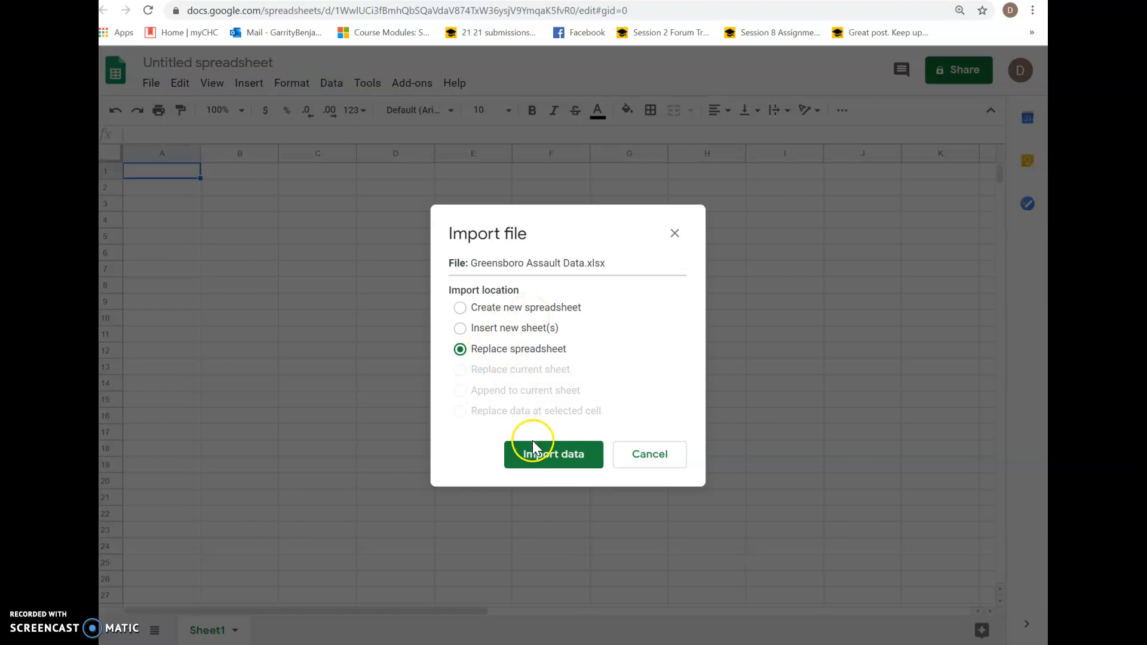
left_click(532, 457)
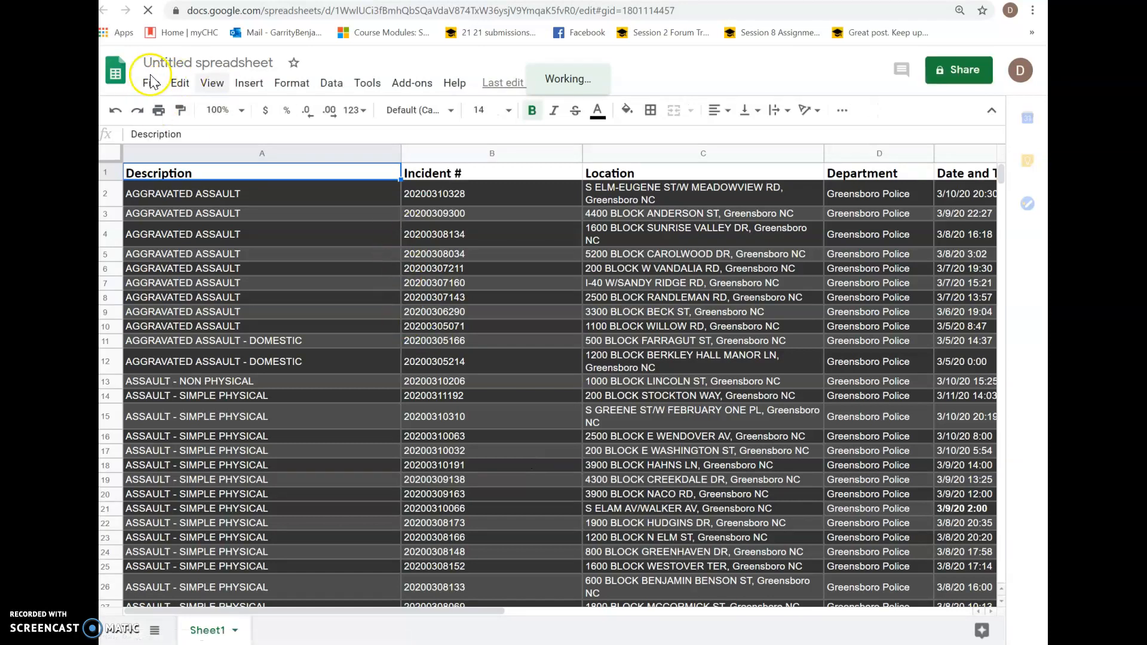
Rename the untitled spreadsheet as "Greensboro Assualt Data".
left_click(191, 62)
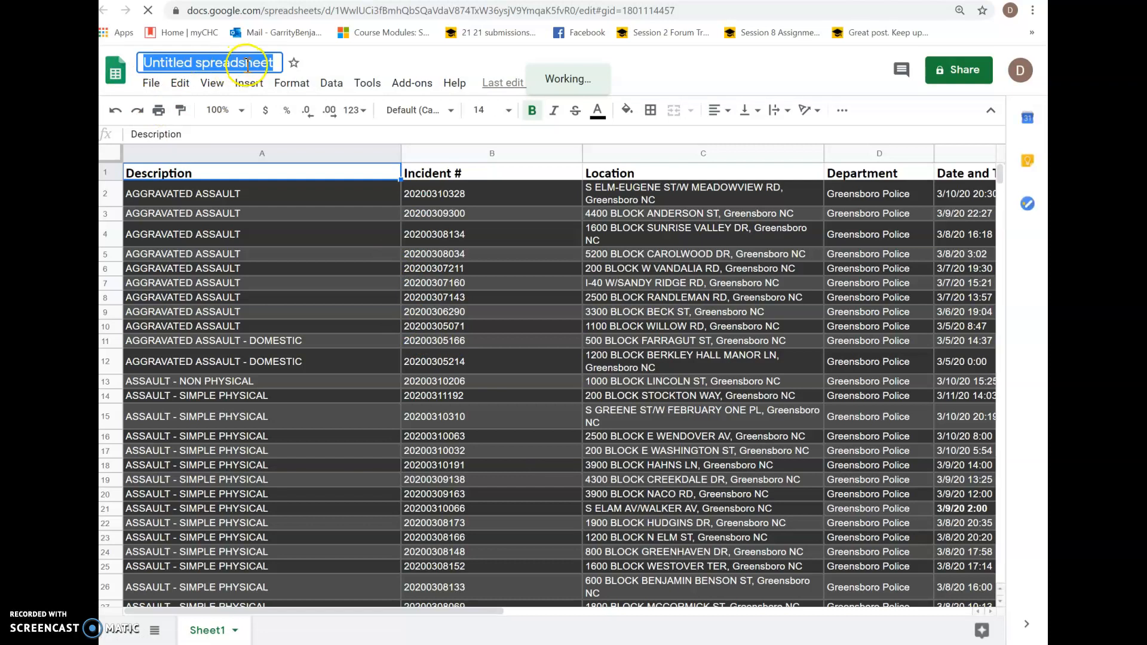
type("GRenn")
key("BackSpace")
key("BackSpace")
key("BackSpace")
key("BackSpace")
type("reensboroa A")
key("BackSpace")
key("BackSpace")
key("BackSpace")
type("Assualt Data")
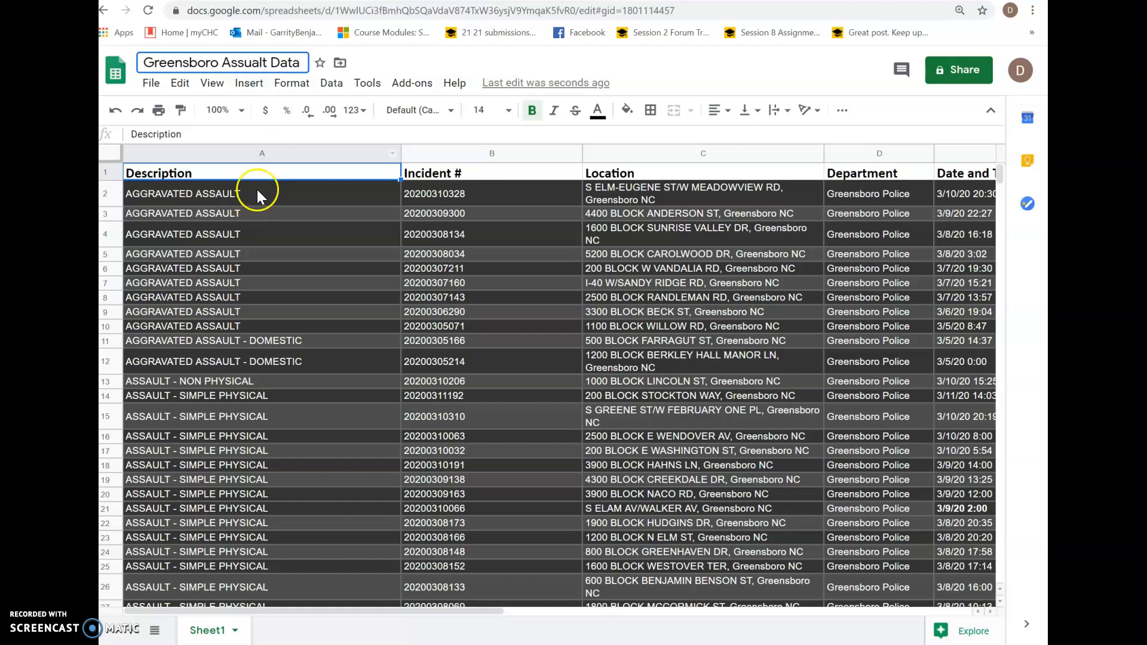
Search the G Suite Marketplace for the Geocode by Awesome Table add-on, check its listing, and close the marketplace.
left_click(422, 98)
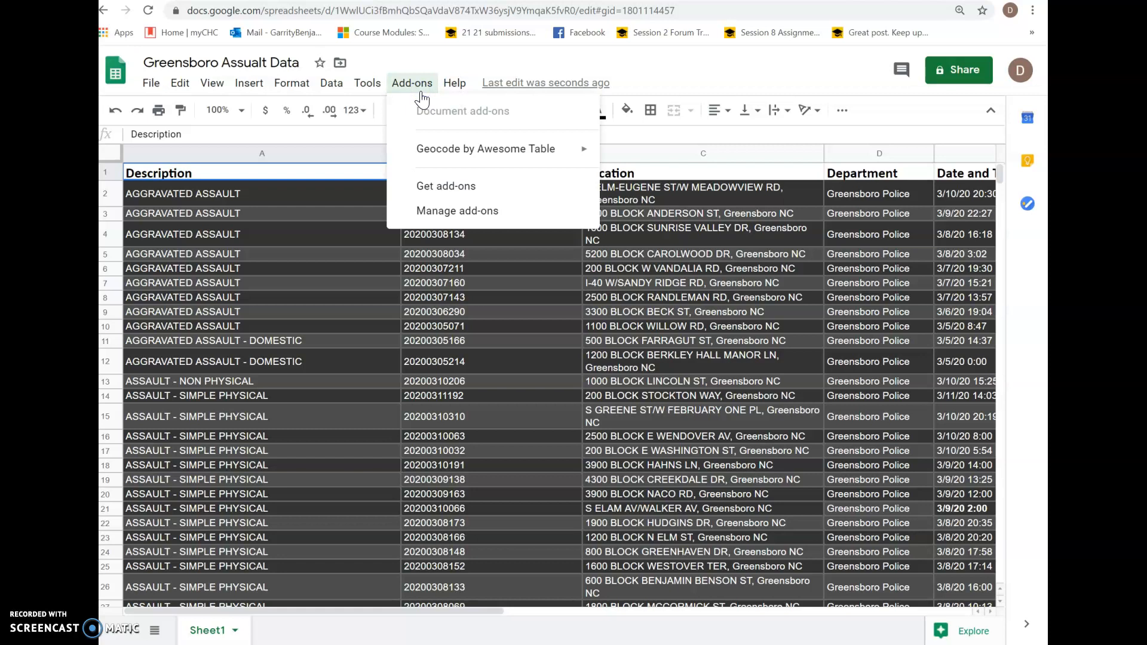
left_click(442, 198)
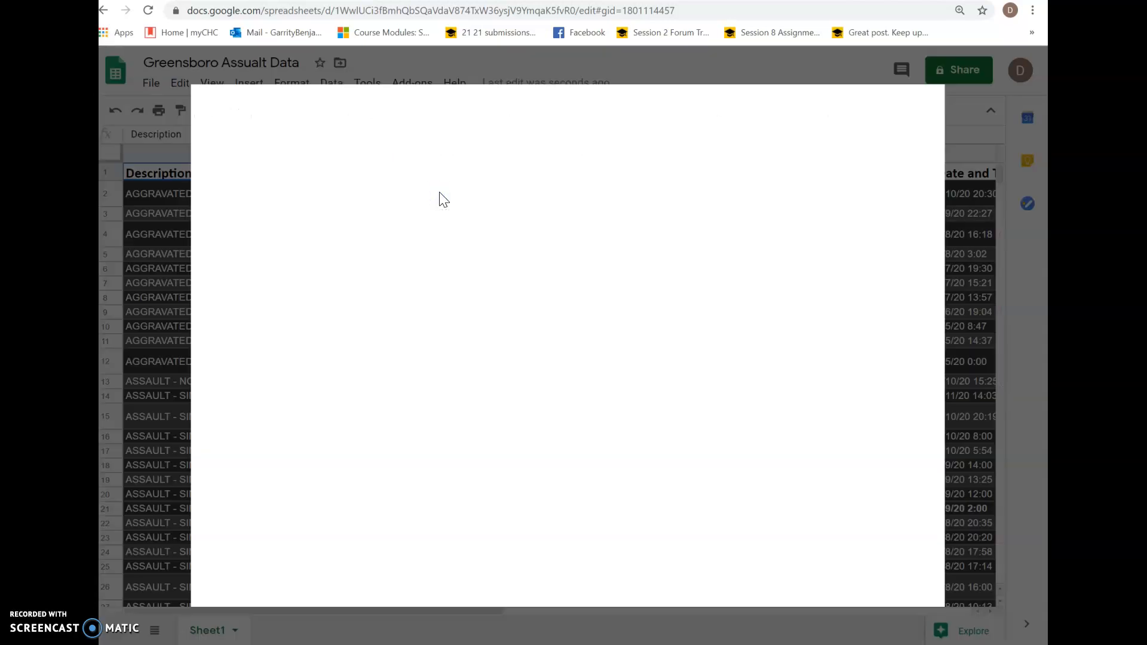
left_click(599, 108)
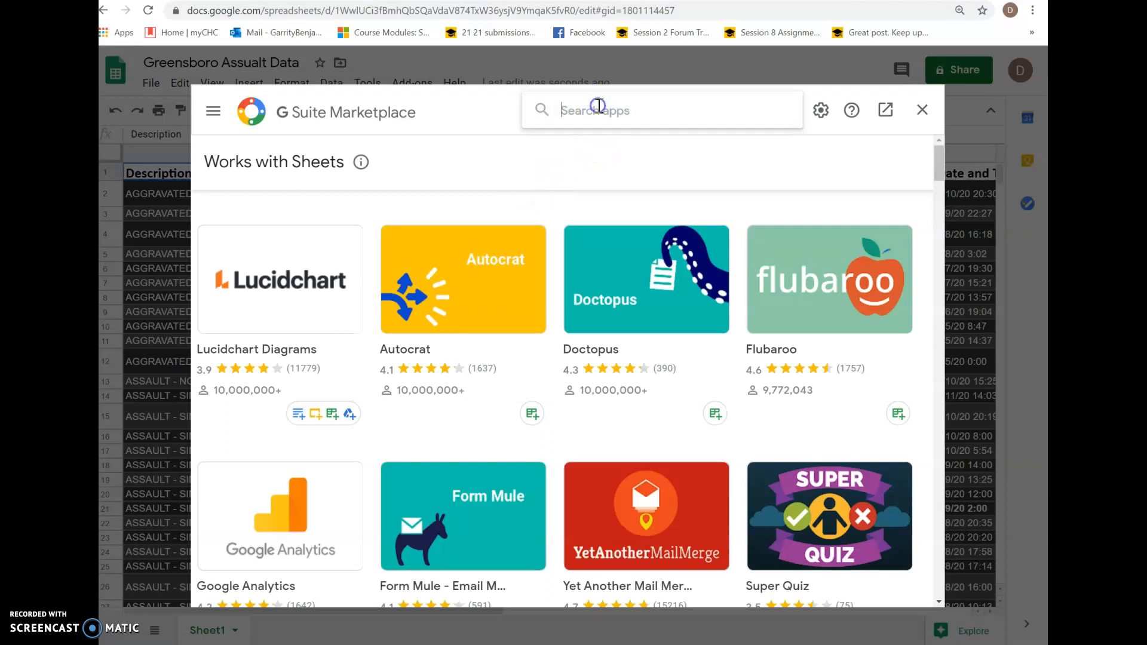
type("Ge")
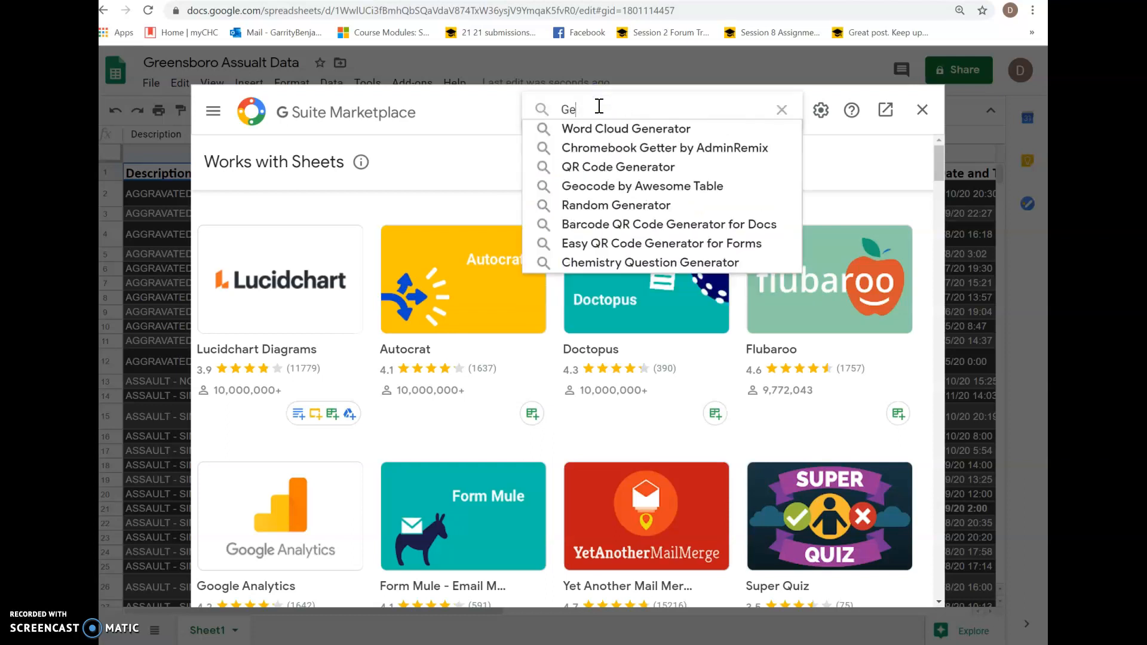
type("ocode by Awr")
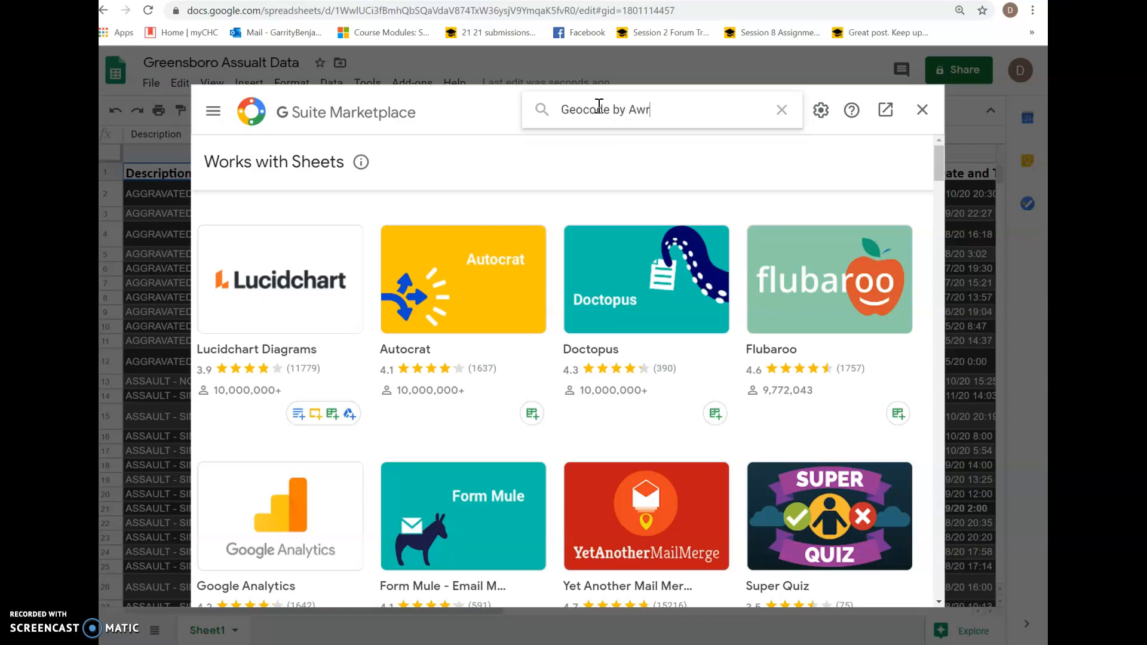
key("BackSpace")
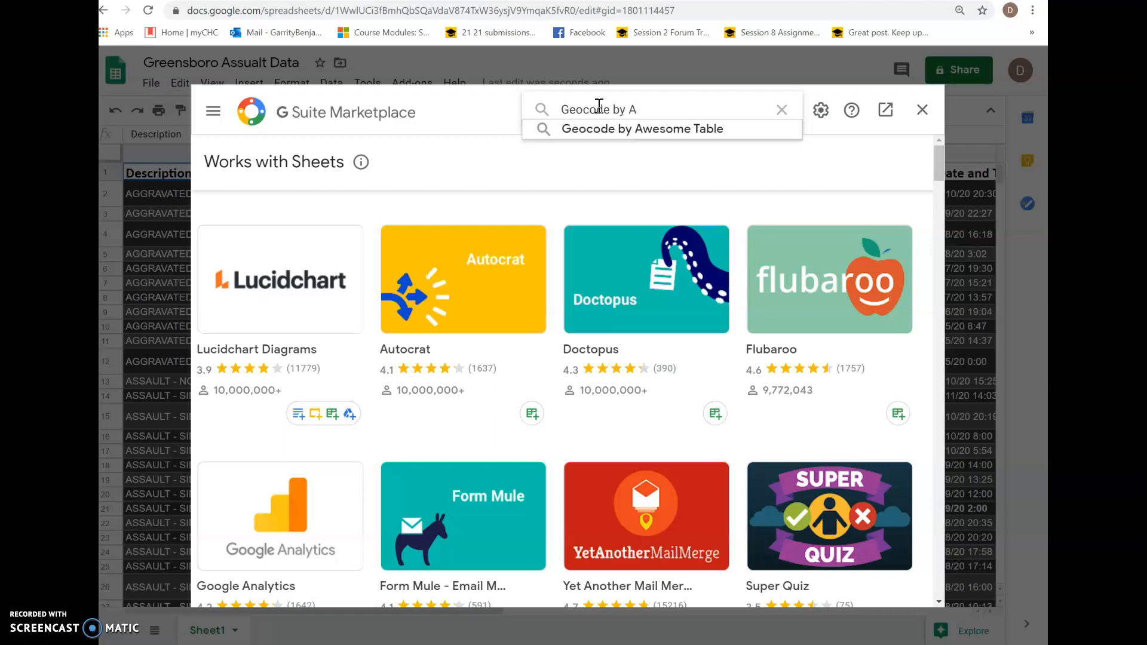
left_click(630, 133)
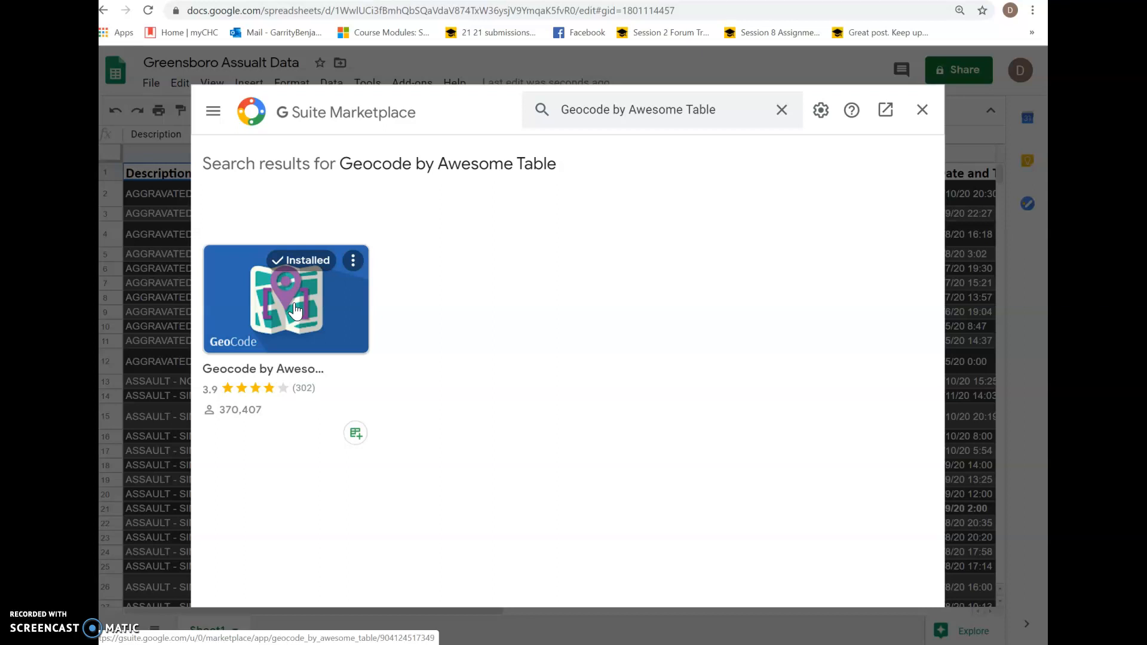
left_click(923, 111)
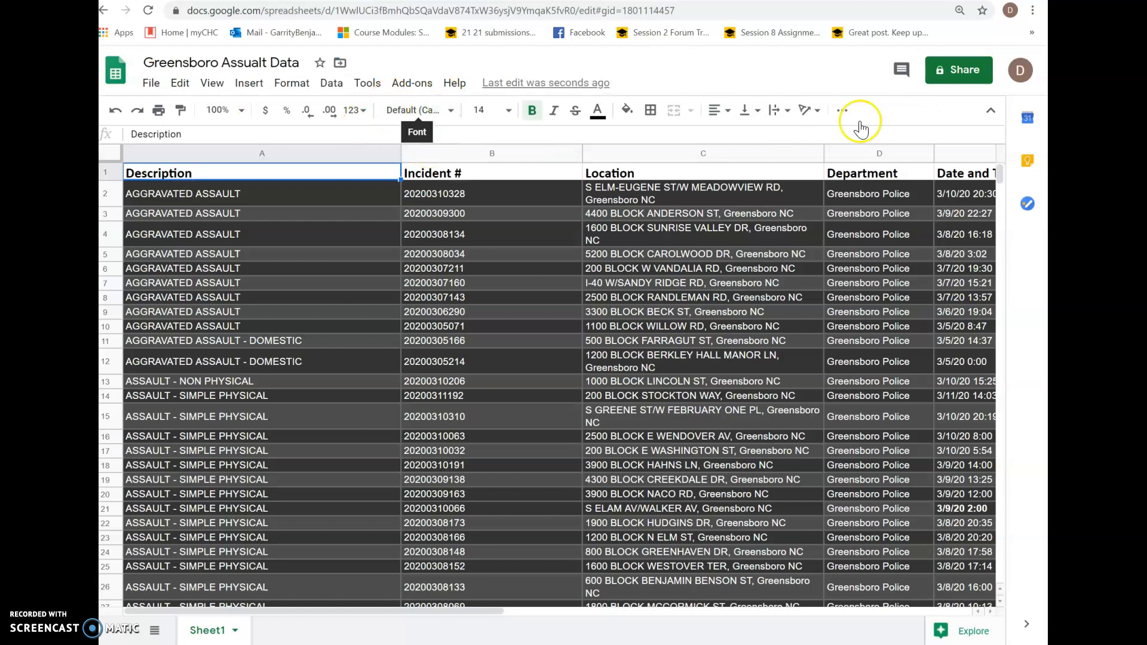
Start geocoding with the Geocode by Awesome Table add-on and set the address column to Location.
left_click_drag(466, 617, 501, 630)
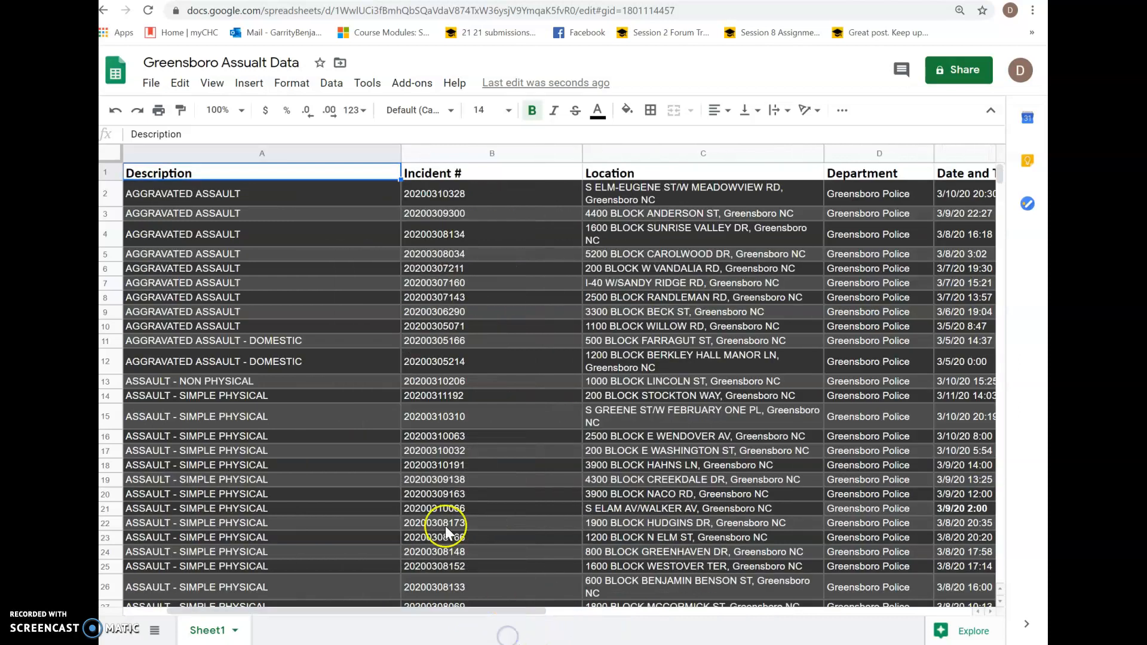
left_click(412, 83)
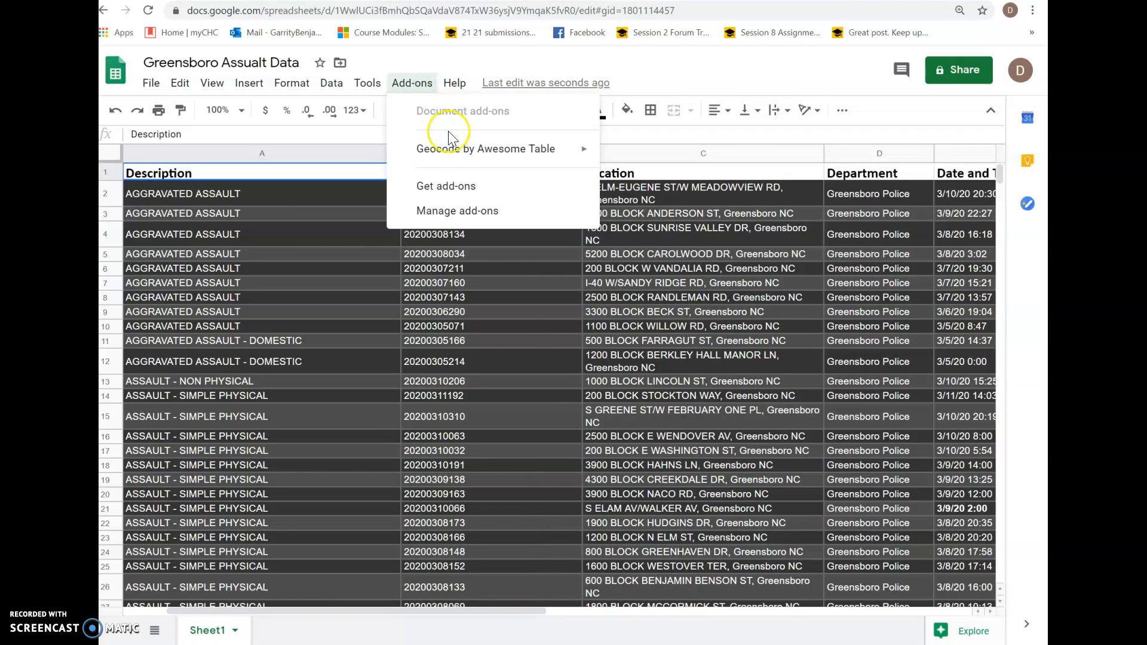
mouse_move(452, 154)
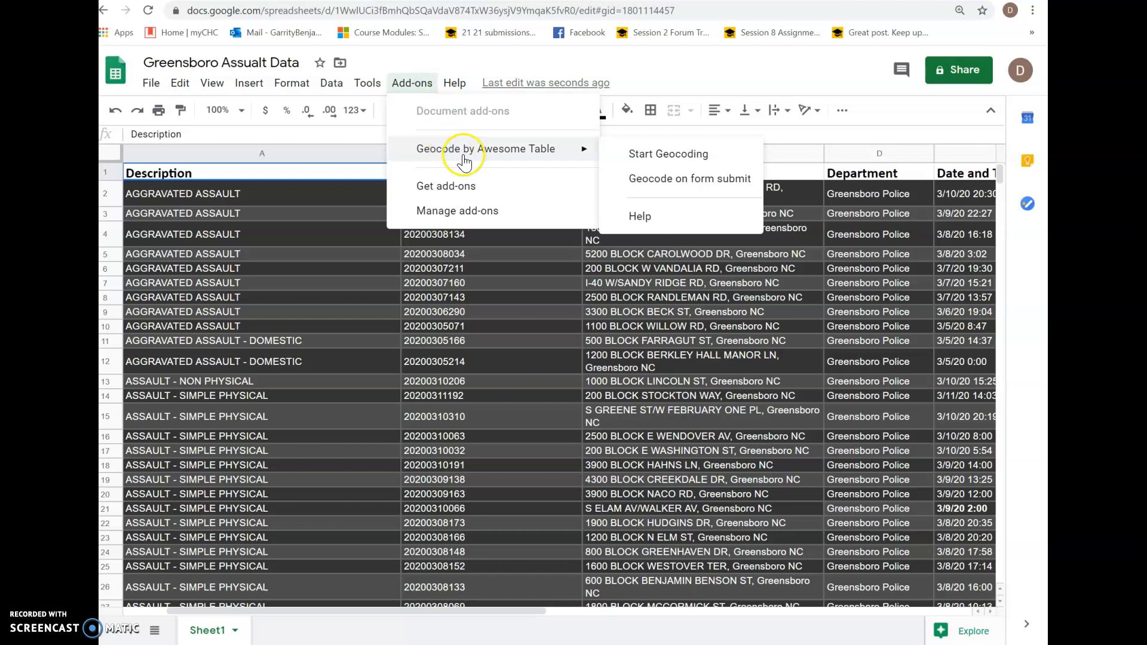
left_click(632, 156)
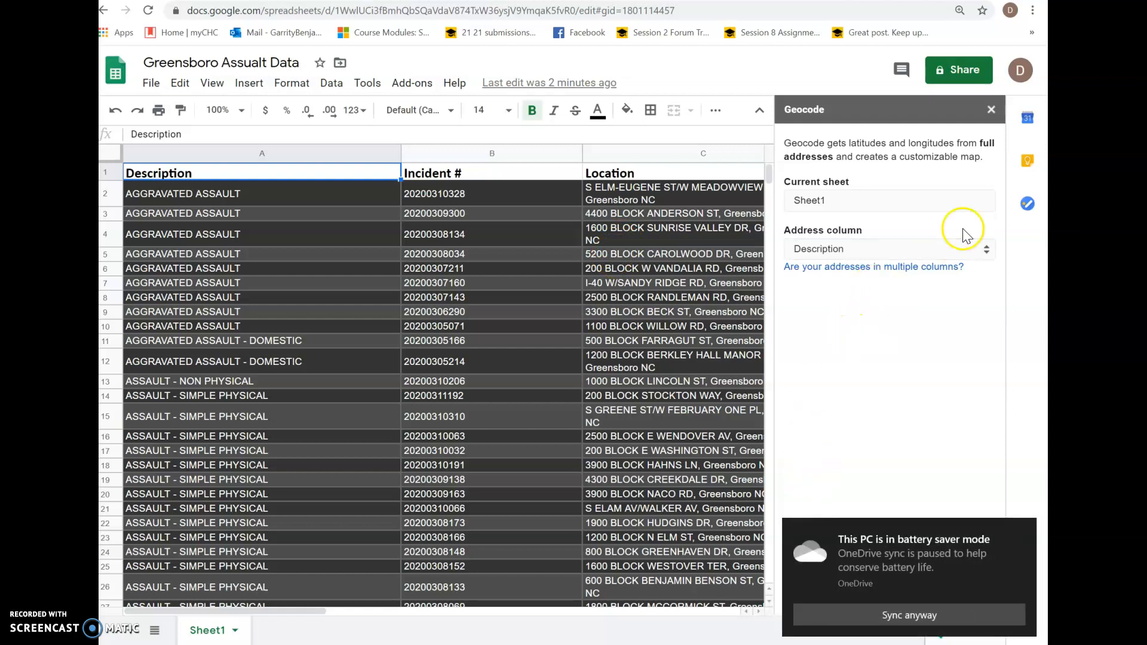
left_click(823, 250)
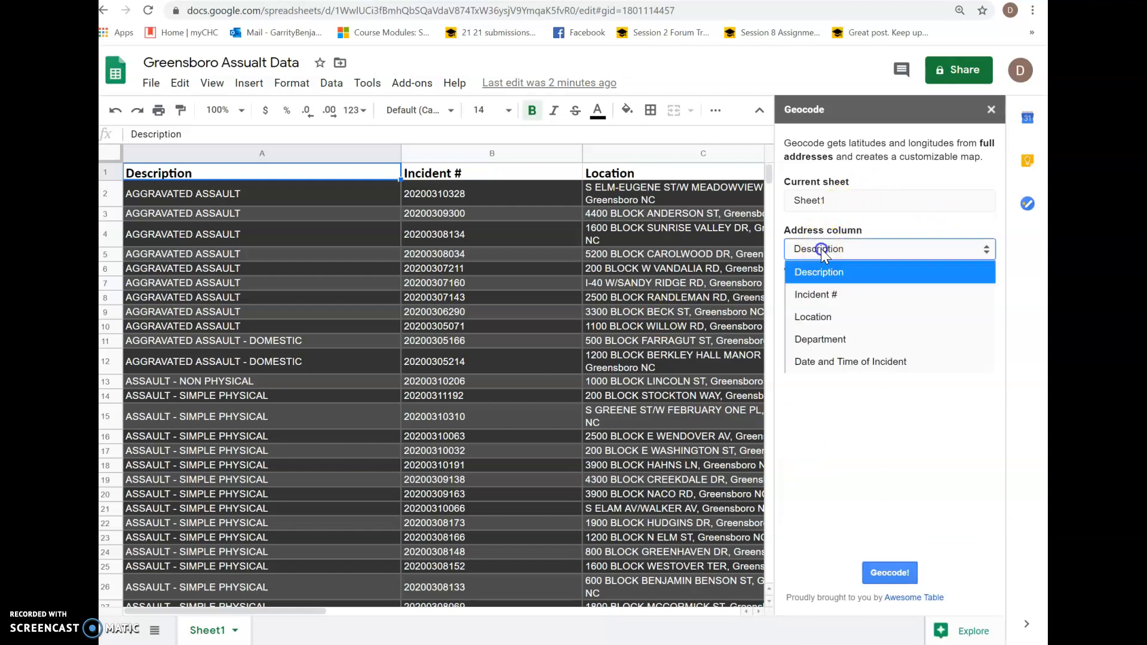
left_click(805, 318)
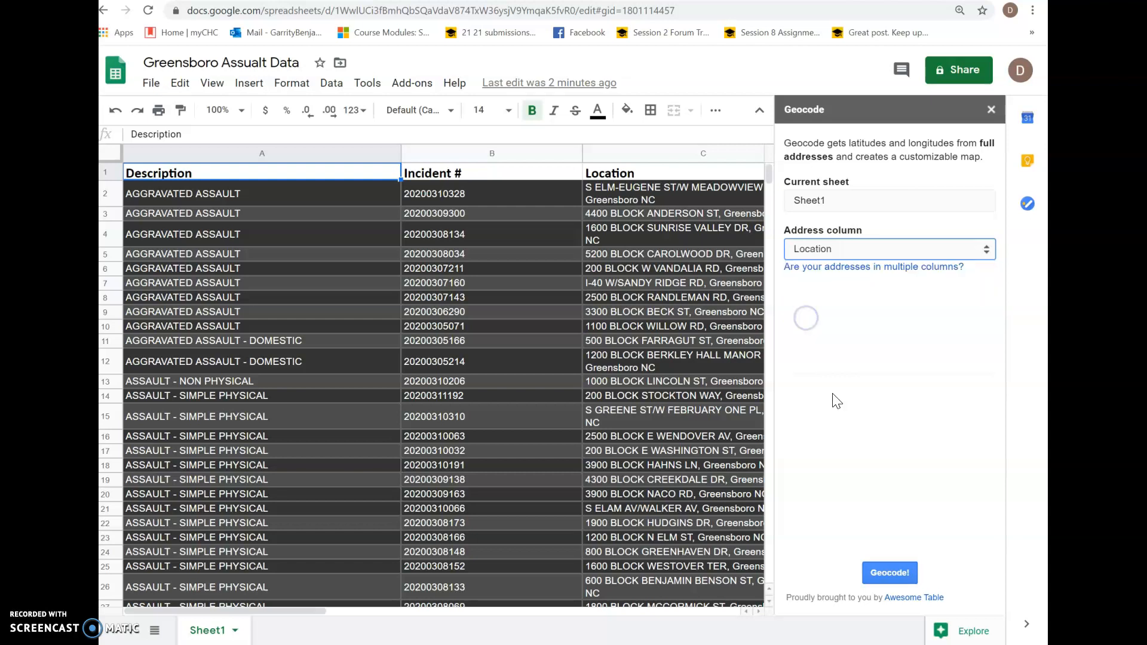
Geocode the addresses in the Location column and create an Awesome map from the resulting coordinates.
left_click(891, 577)
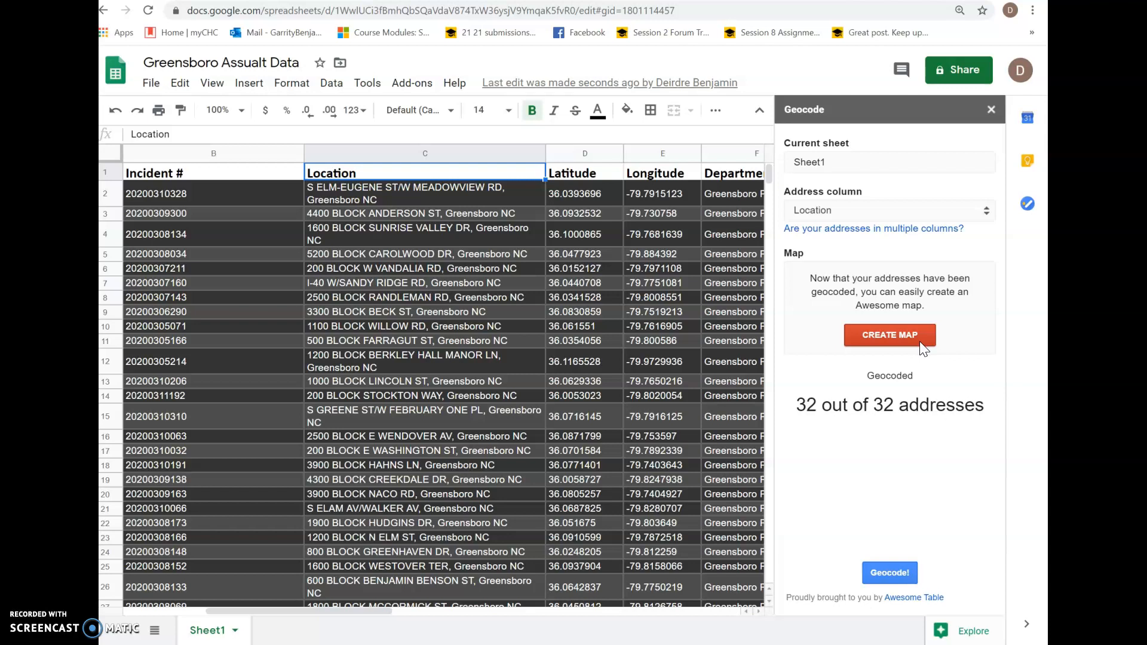
left_click(889, 341)
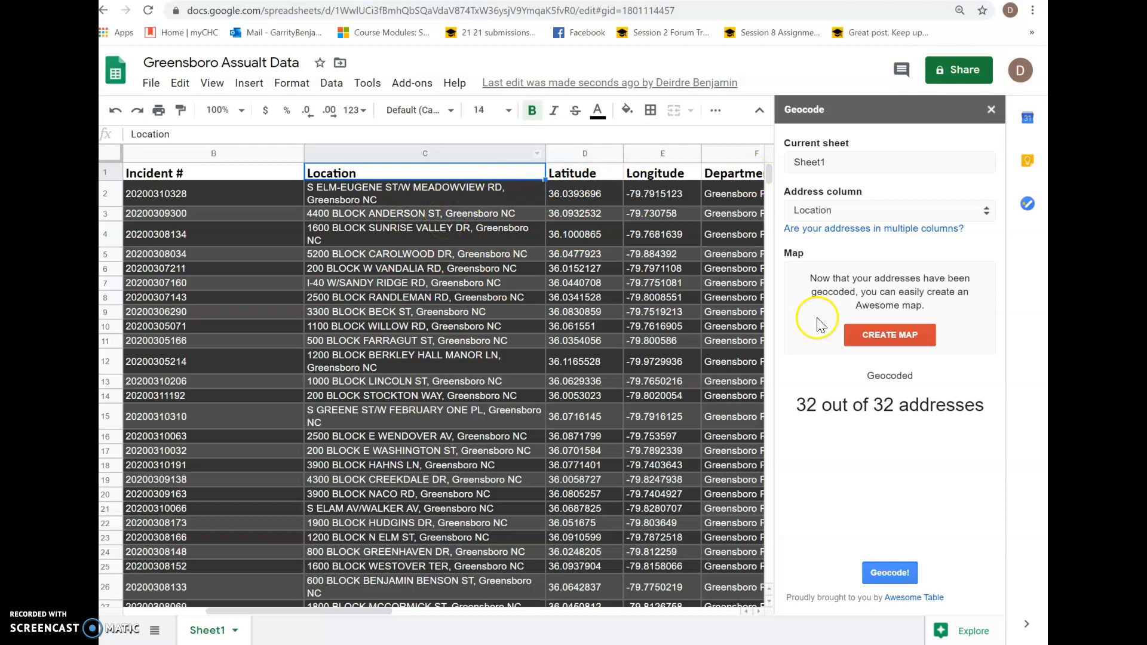
left_click(870, 335)
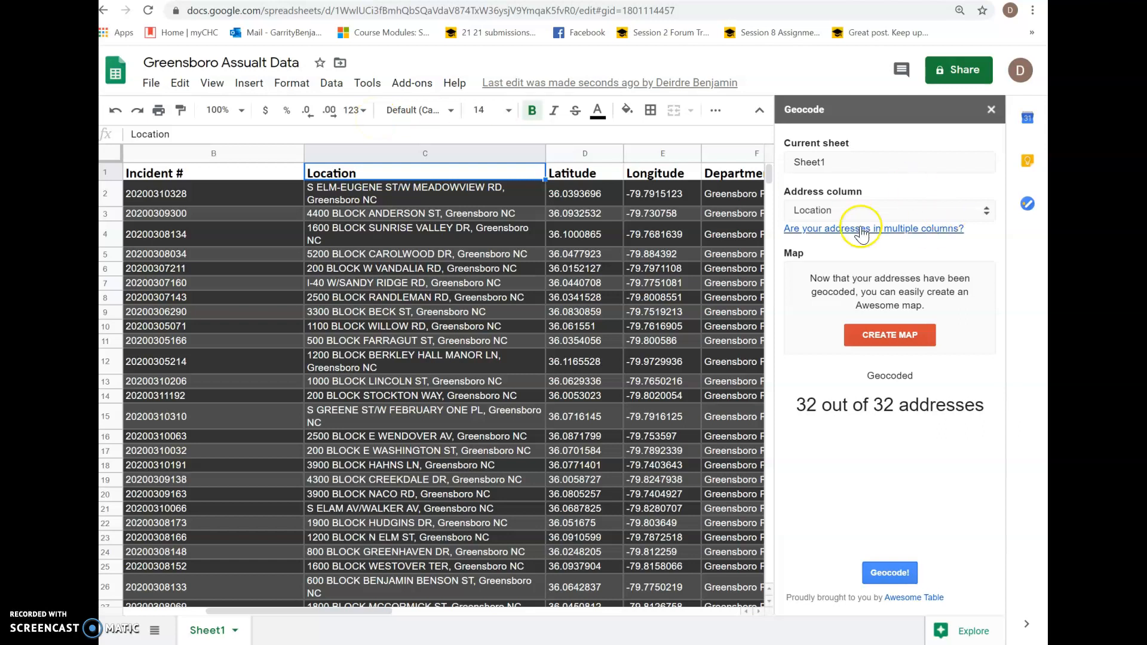
left_click(893, 338)
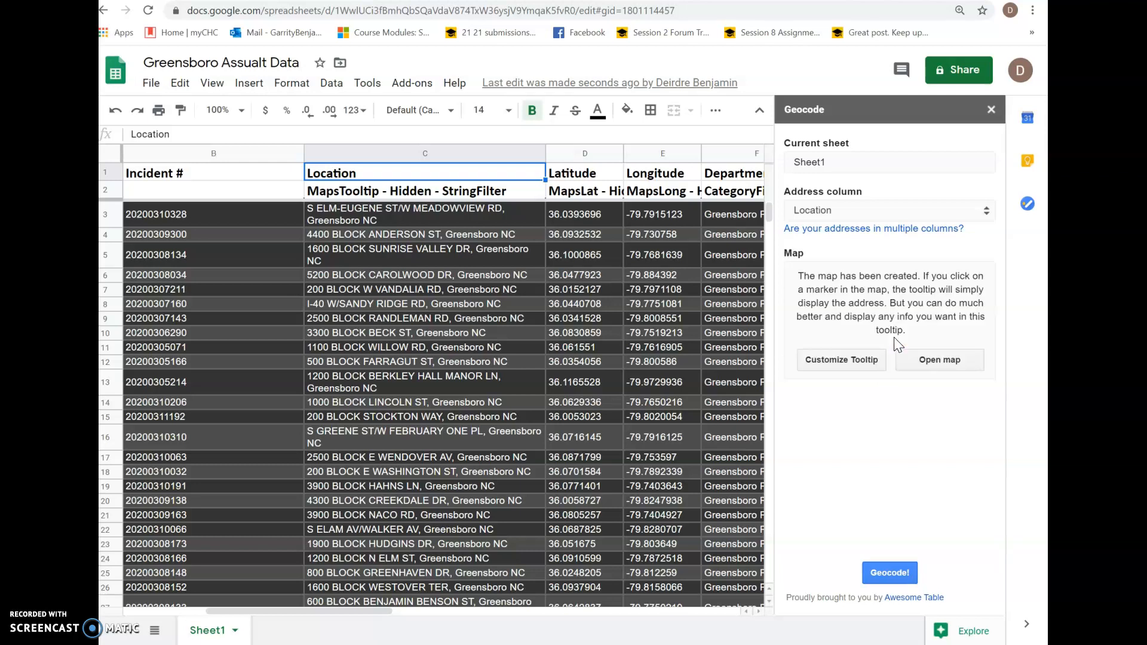
Open the created map, inspect the address tooltip of the marker near route 421, and expand the two-incident cluster southeast of it.
left_click(921, 364)
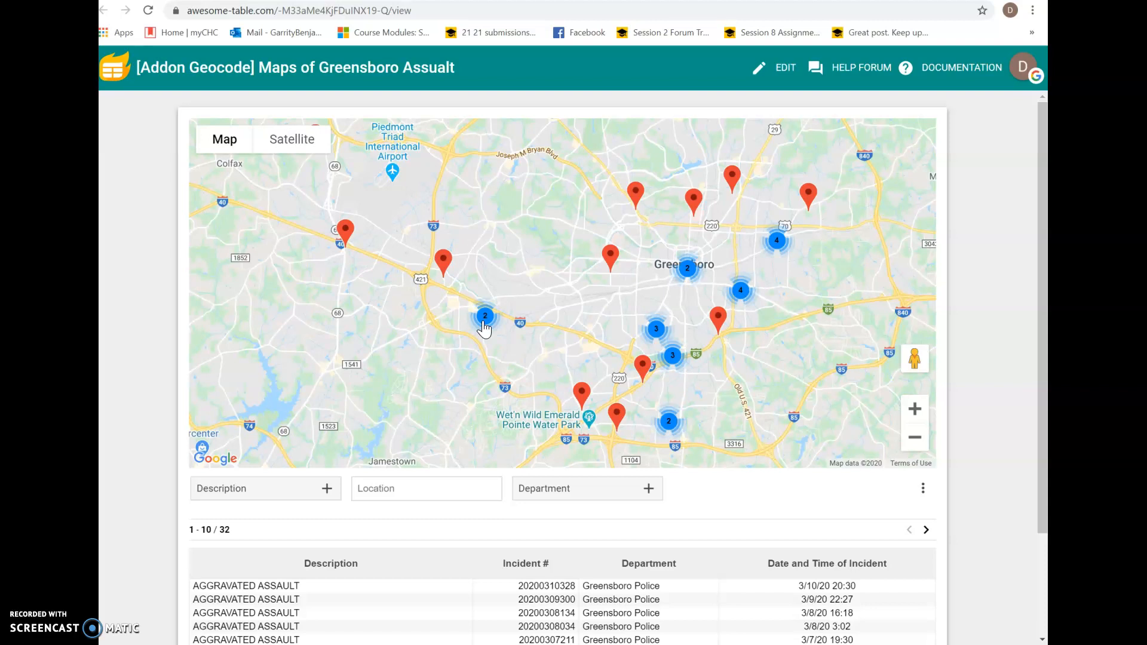
left_click(442, 264)
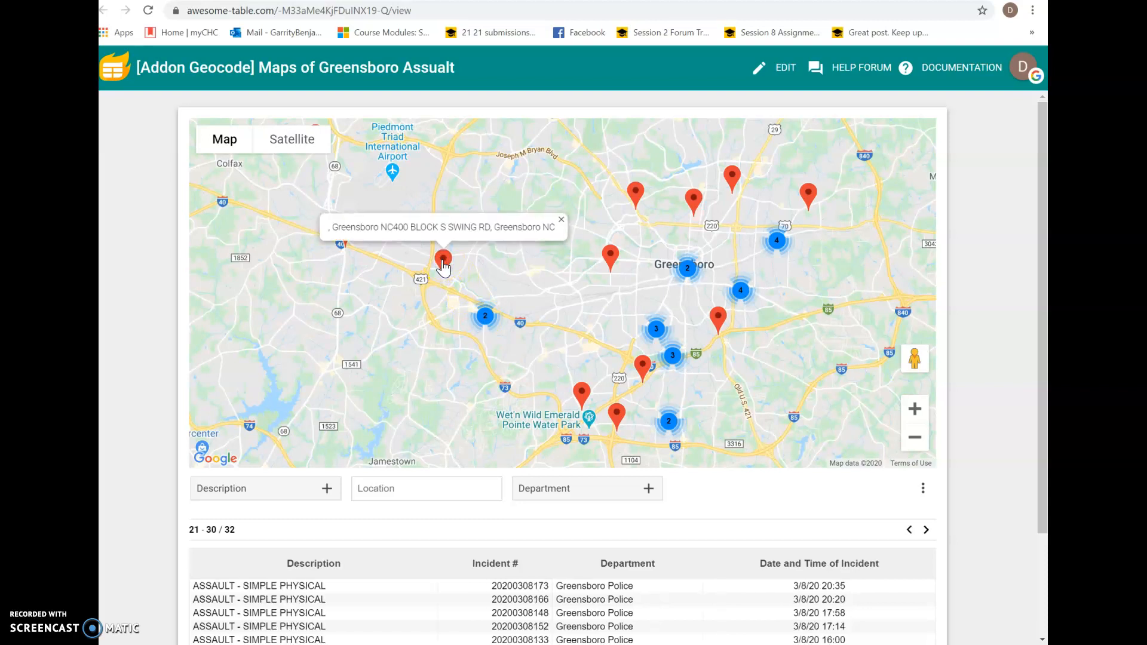
left_click(428, 229)
left_click(485, 323)
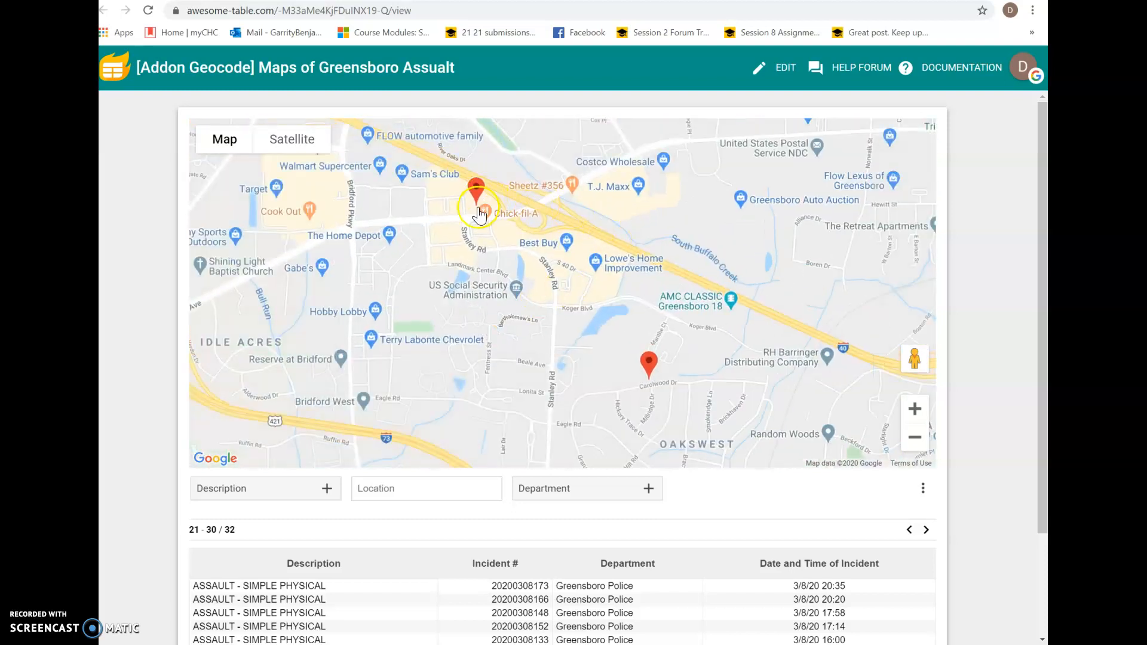